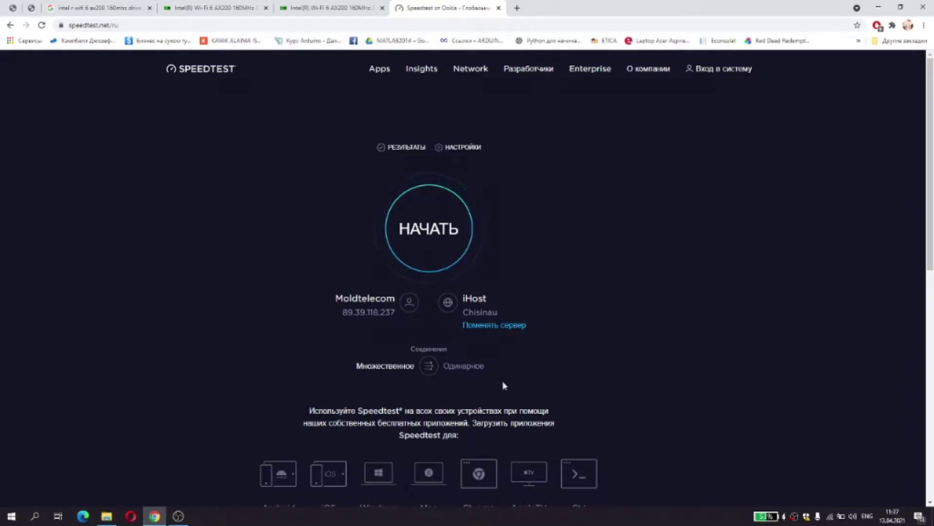
Confirm the Wi-Fi network and run a Speedtest, getting 3 ms ping and 41.16 Mbps download.
left_click(830, 518)
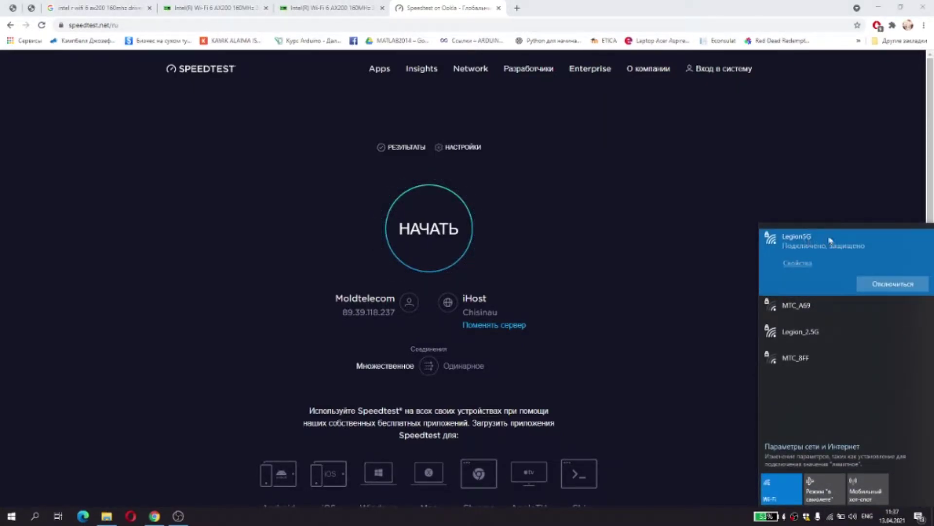
left_click(415, 220)
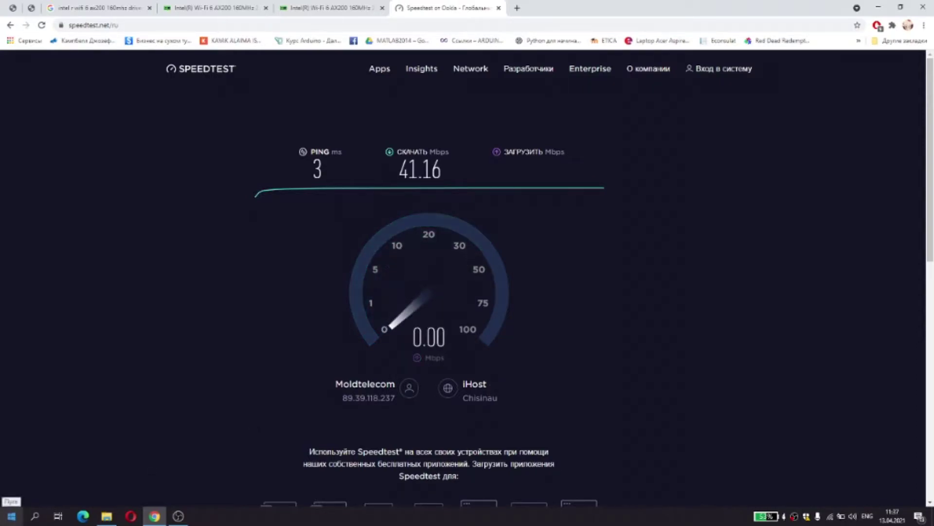
left_click(4, 515)
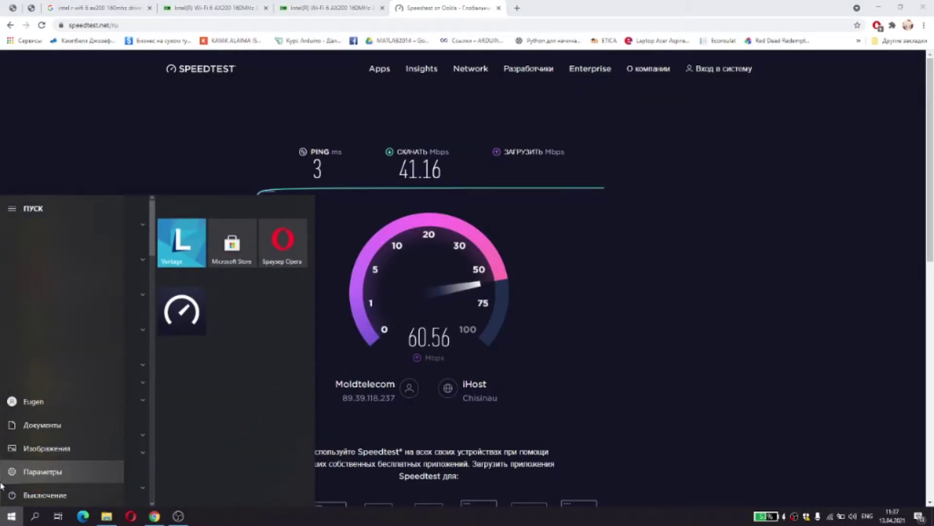
type("di")
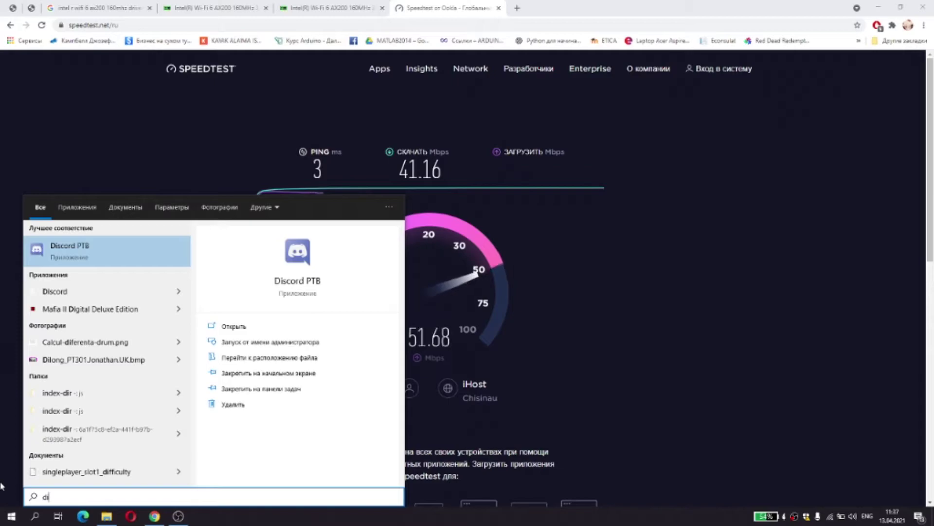
Launch Диспетчер устройств and expand Сетевые адаптеры to reach the Intel Wi-Fi 6 AX200 160MHz adapter.
key("BackSpace")
type("дисп")
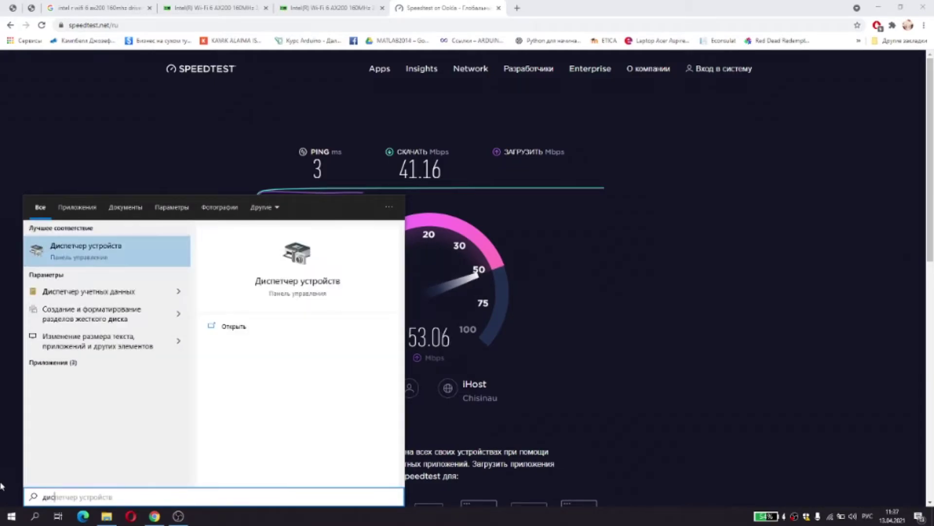
left_click(117, 290)
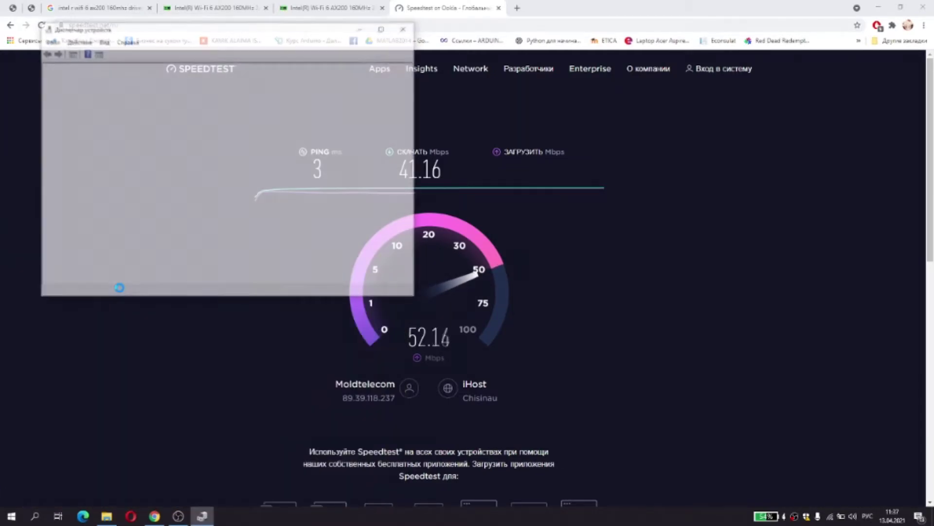
scroll(95, 176, "down", 1)
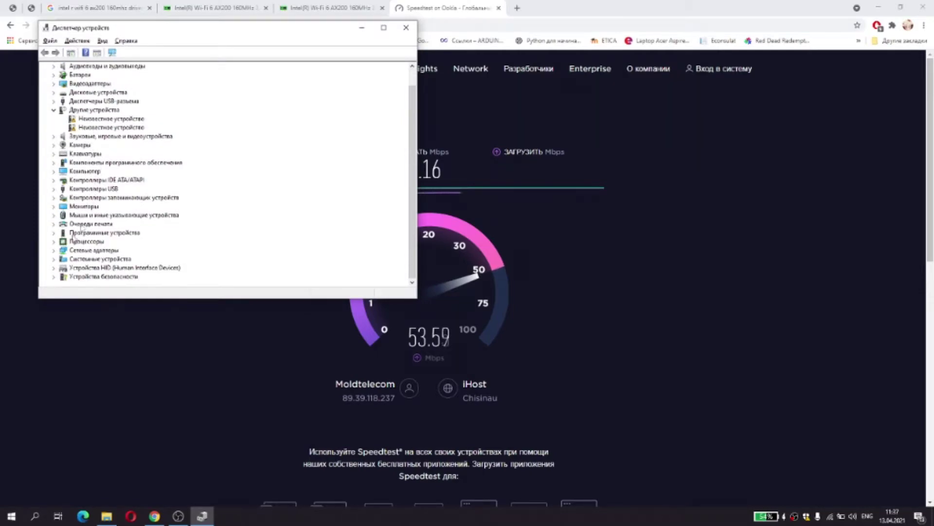
left_click(53, 250)
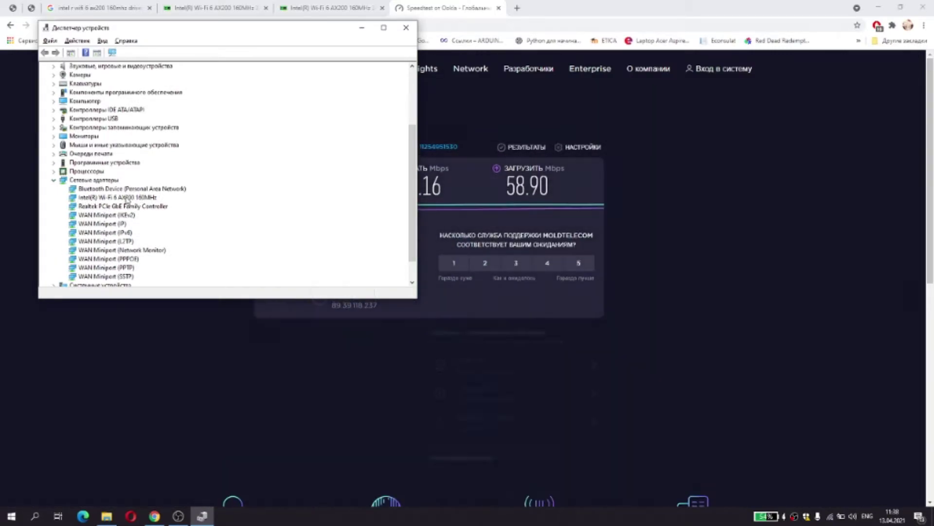
right_click(120, 202)
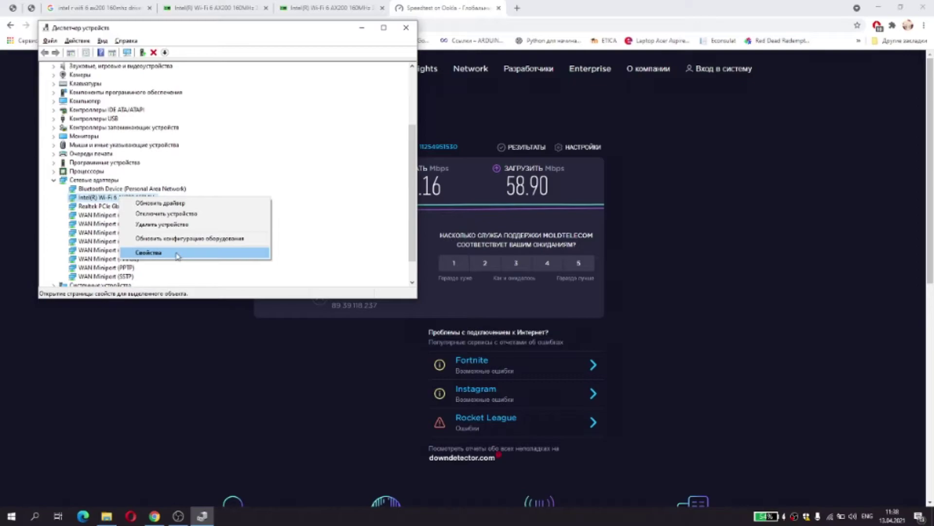
Show the Intel Wi-Fi 6 AX200 adapter's Driver properties and start the driver update wizard.
left_click(176, 253)
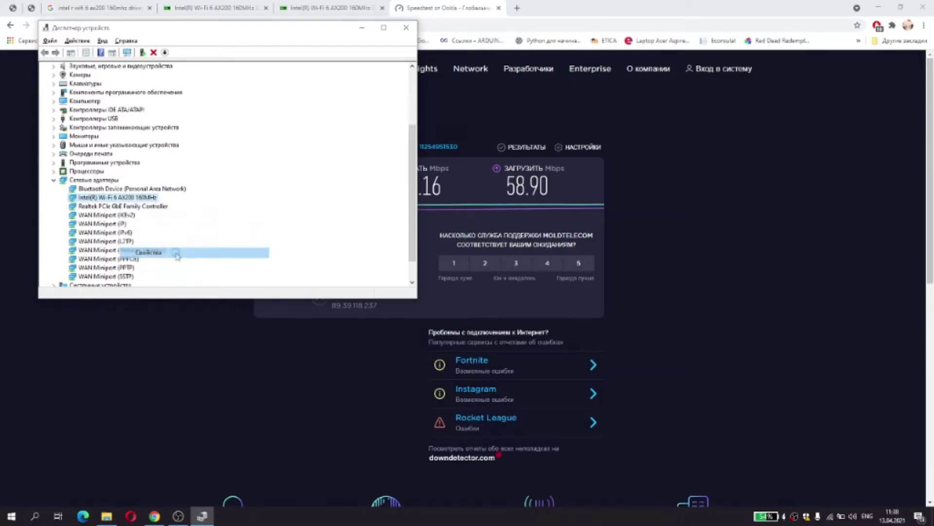
left_click(252, 78)
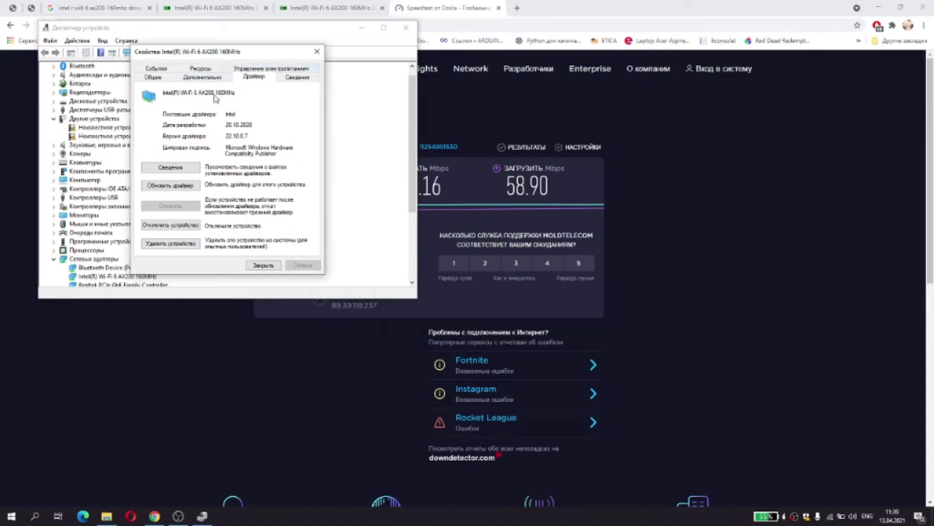
left_click(188, 187)
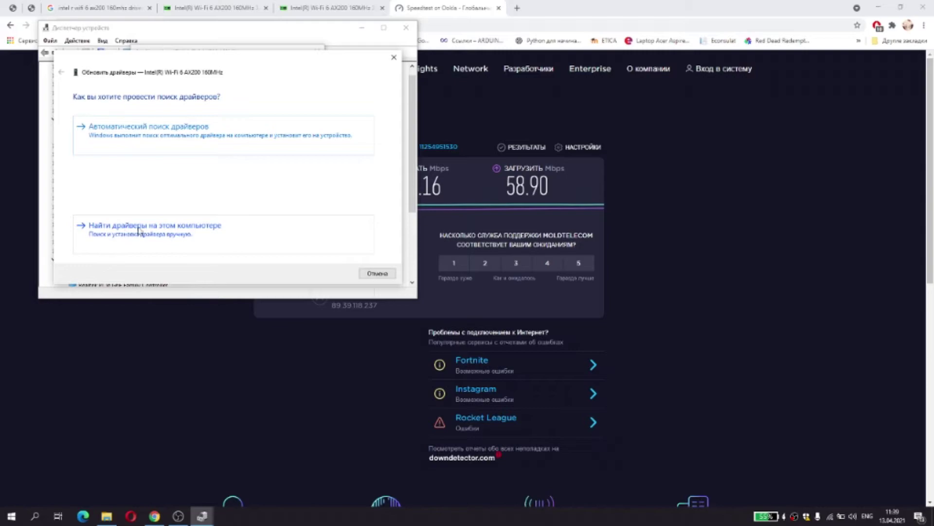
Install the older Intel Wi-Fi 6 AX200 driver 21.10.2.2 (13.05.2019) from the local driver list.
left_click(158, 232)
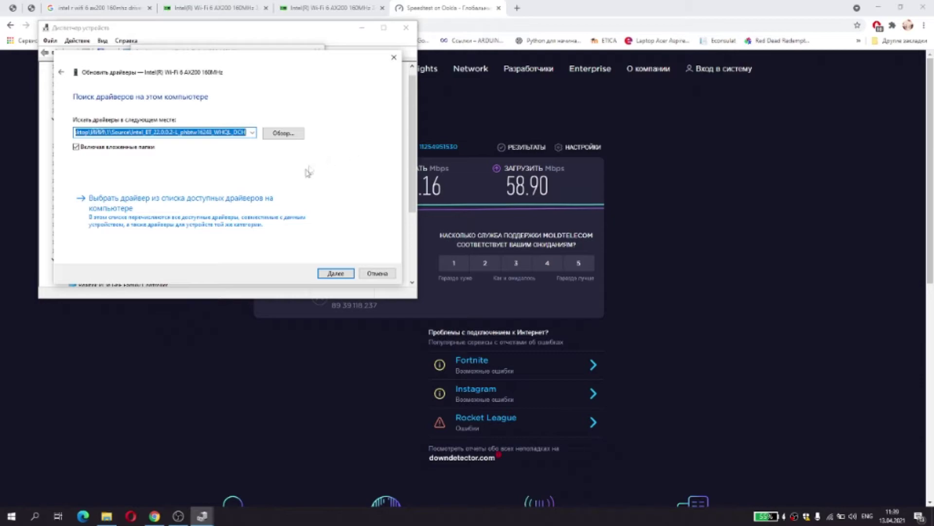
left_click(241, 212)
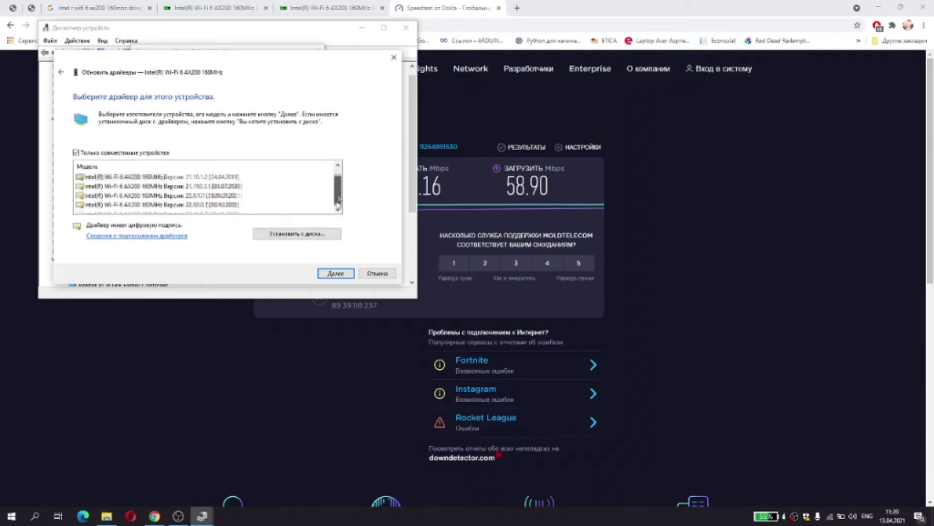
left_click(156, 178)
left_click(334, 273)
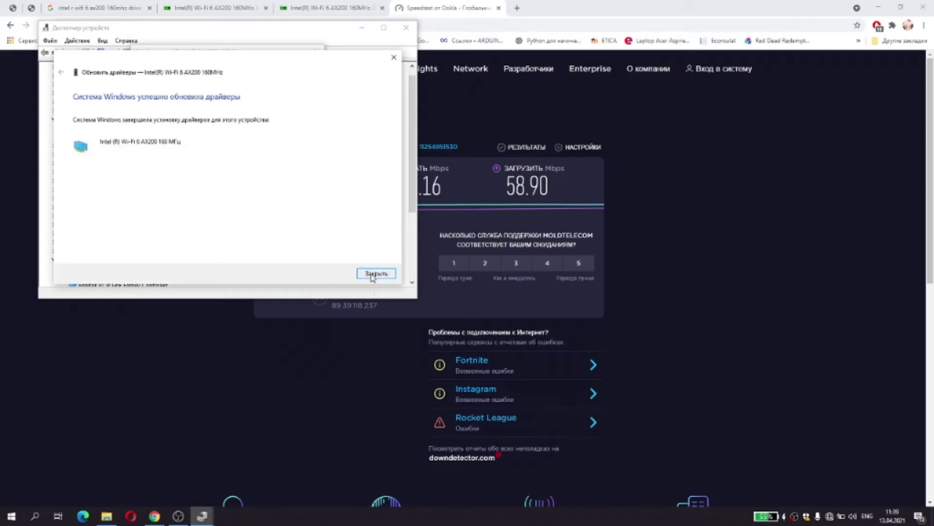
Close the update wizard, the adapter properties and Device Manager.
left_click(373, 273)
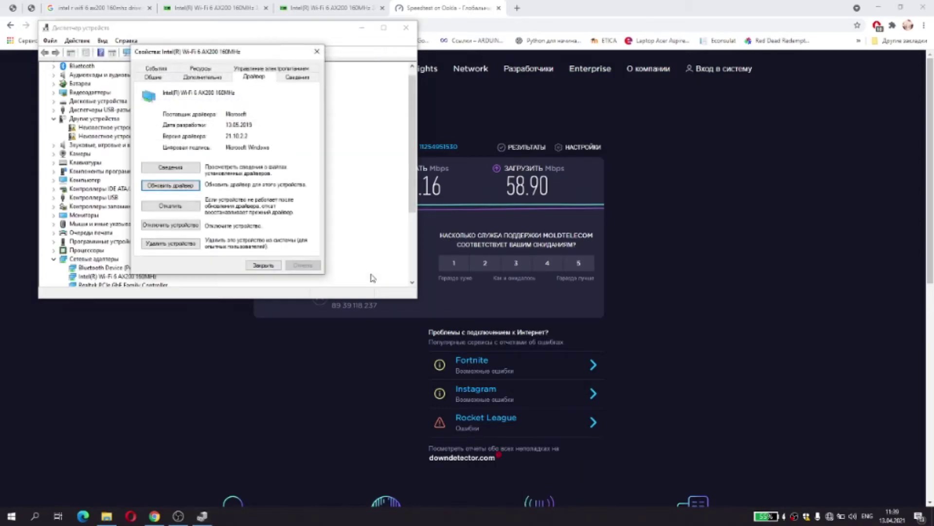
left_click(275, 267)
left_click(406, 27)
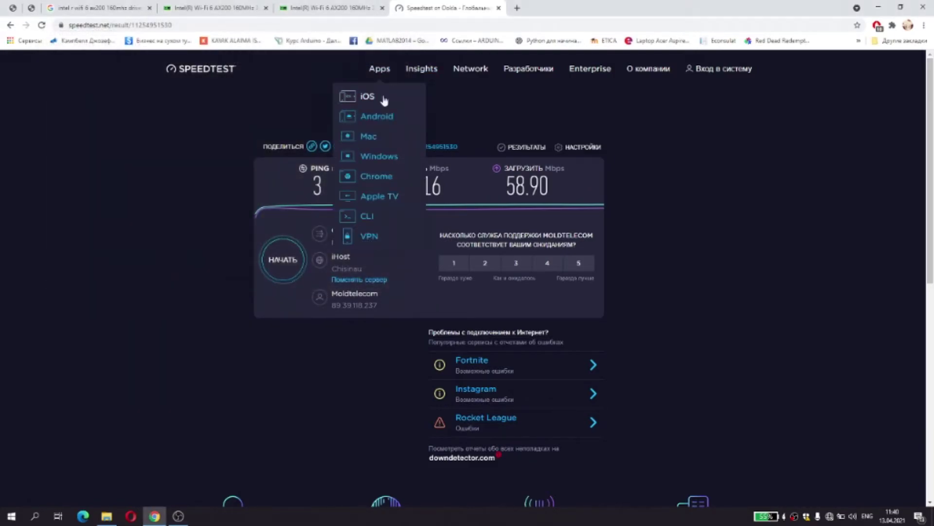
Check AX200 driver 21.40.2.2 (01 Sep 2019) on rocketdrivers.com, then reload the Speedtest tab.
left_click(94, 9)
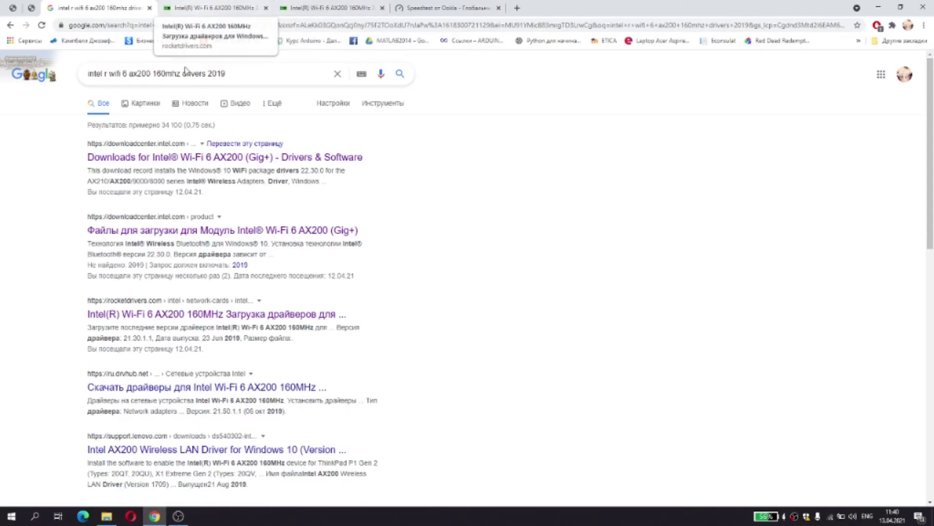
left_click(184, 316)
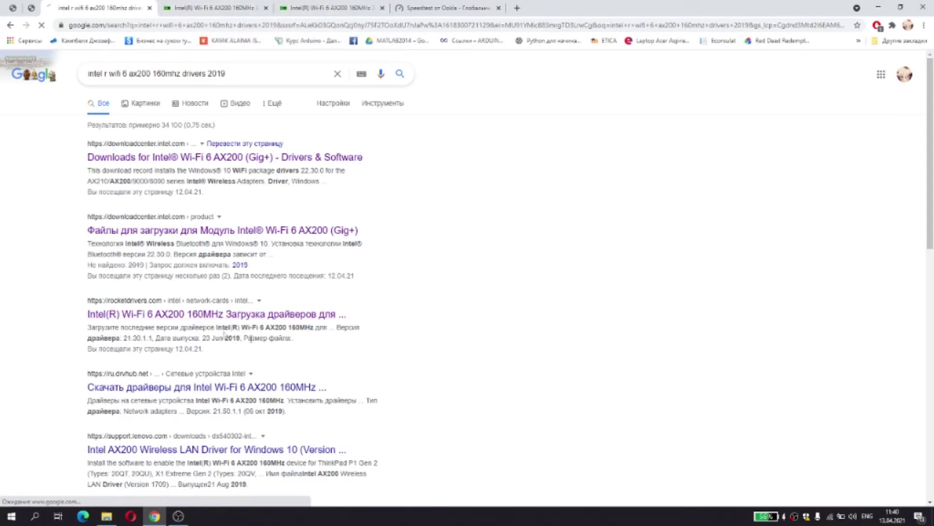
scroll(314, 351, "down", 5)
scroll(300, 321, "down", 10)
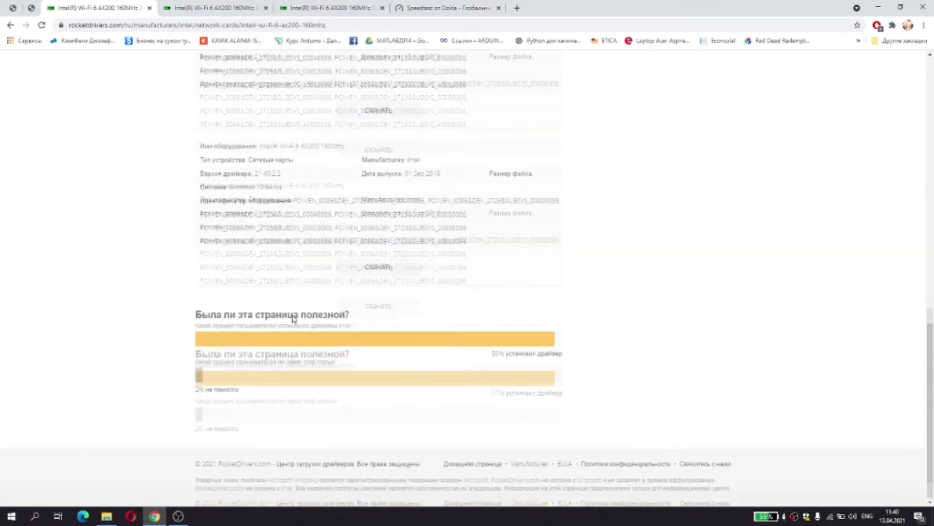
left_click(387, 272)
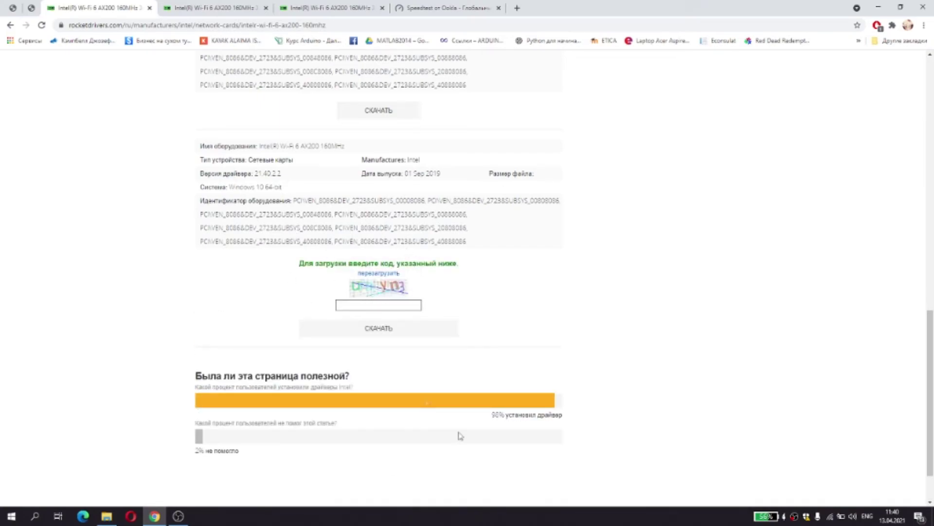
triple_click(389, 168)
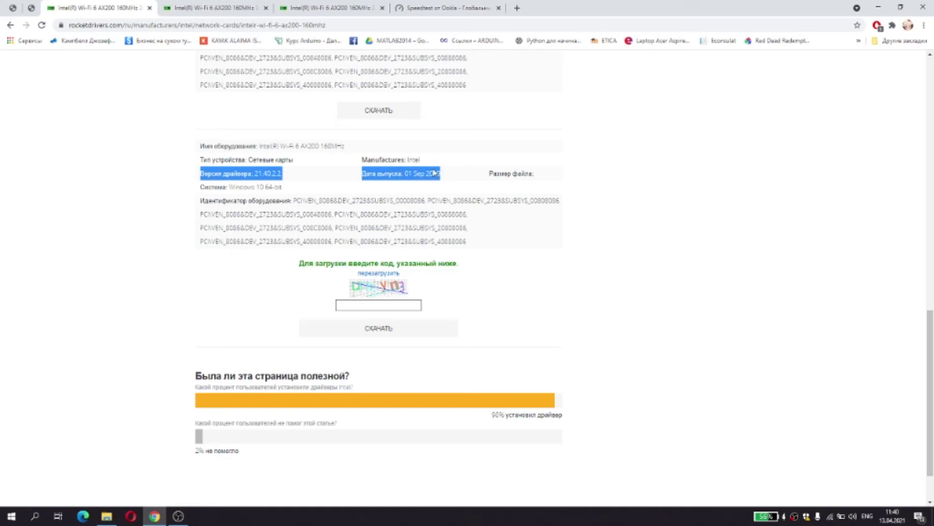
left_click(413, 174)
triple_click(443, 175)
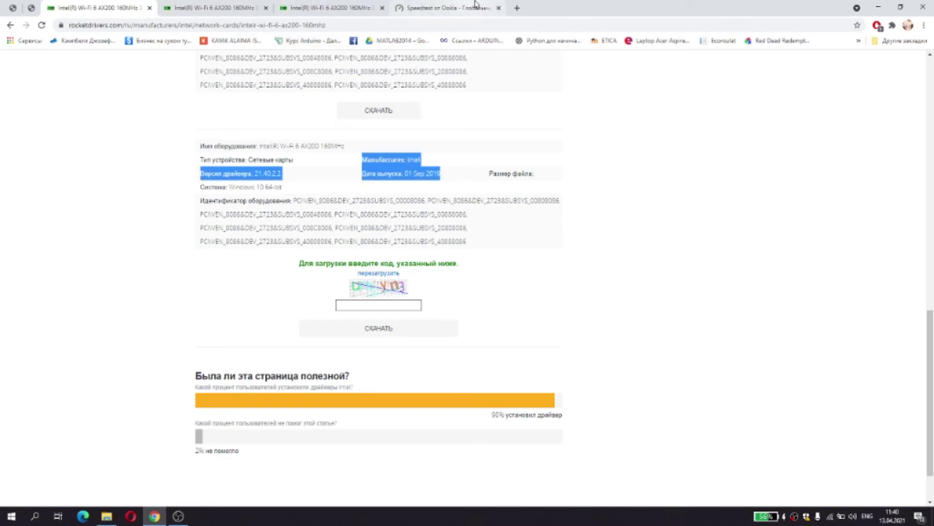
left_click(447, 8)
left_click(209, 73)
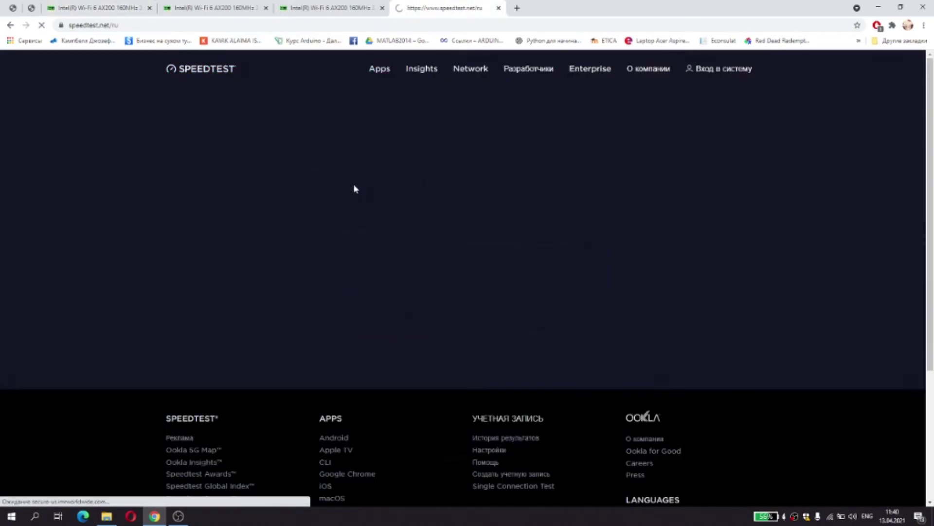
Start a fresh Speedtest run after the driver change, reaching about 293 Mbps download.
left_click(443, 242)
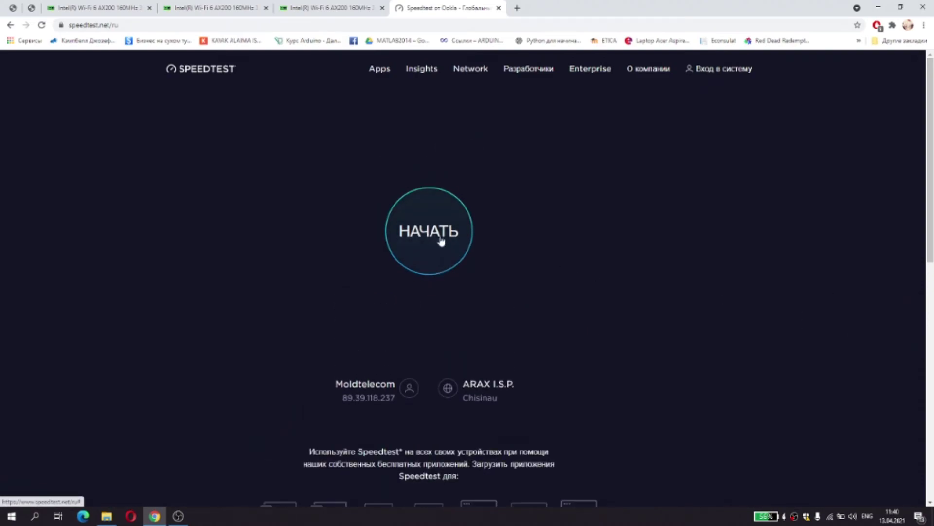